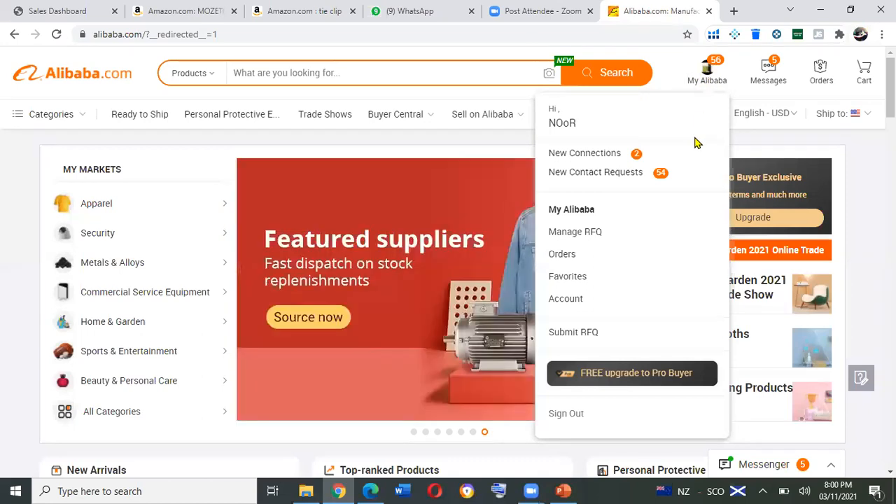
Open a new request for quotation and enter "tie clip" as the product name.
{"action": "left_click", "coordinate": [582, 340]}
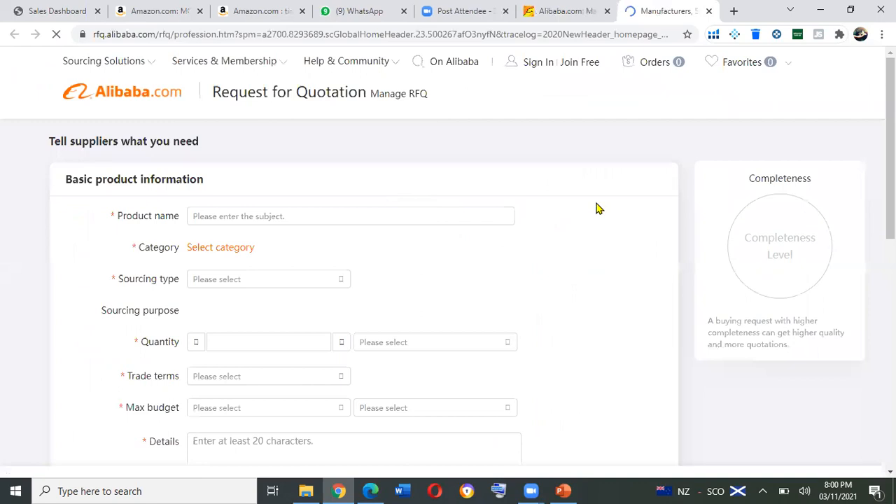
{"action": "scroll", "coordinate": [448, 252], "scroll_direction": "down", "scroll_amount": 1}
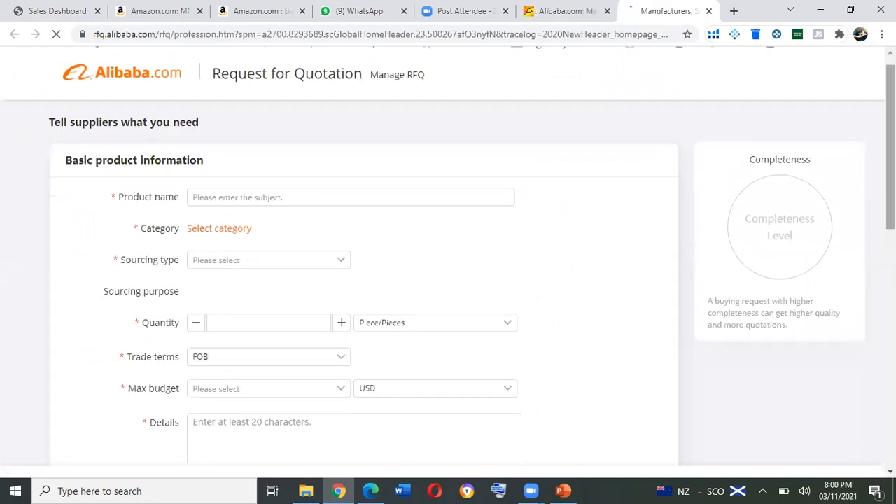
{"action": "scroll", "coordinate": [448, 252], "scroll_direction": "up", "scroll_amount": 1}
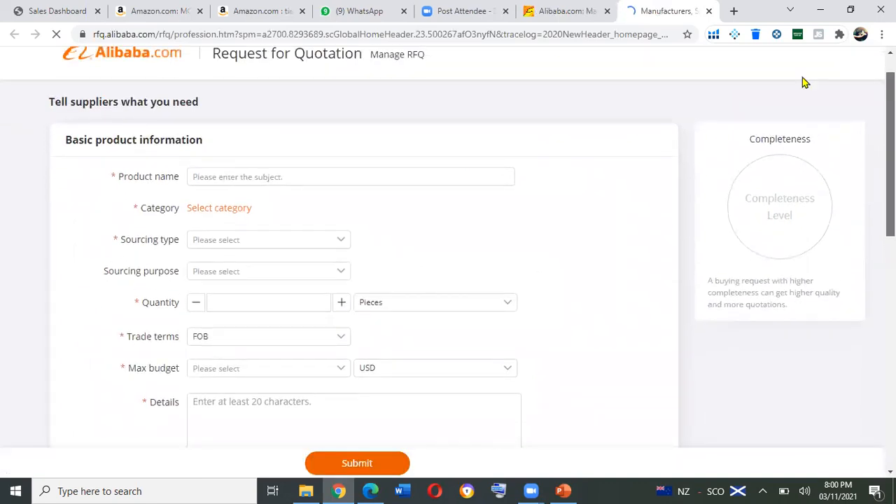
{"action": "scroll", "coordinate": [864, 104], "scroll_direction": "up", "scroll_amount": 1}
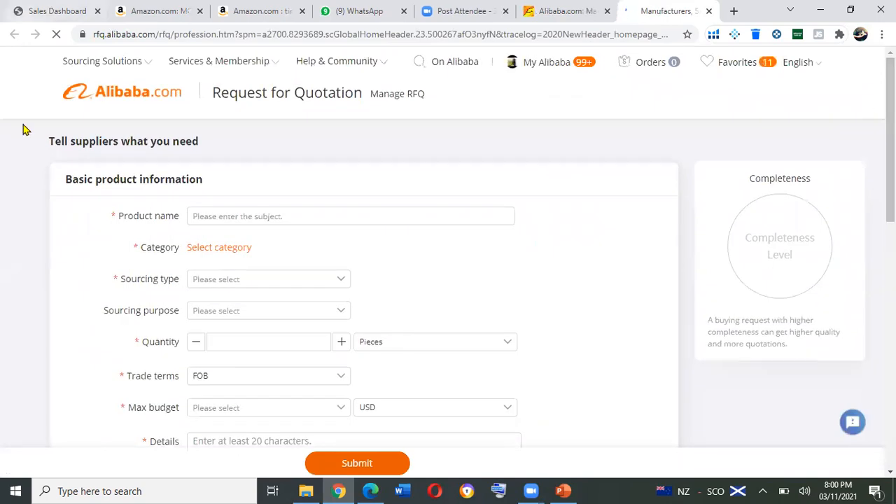
{"action": "left_click", "coordinate": [218, 216]}
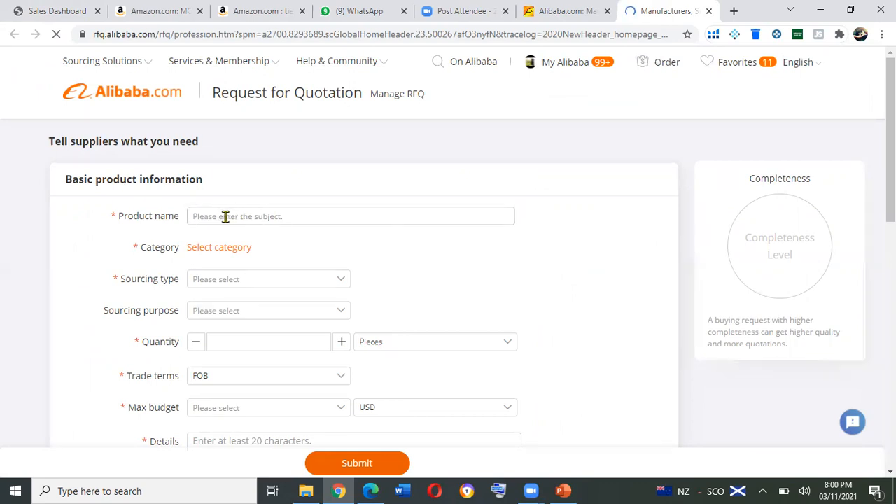
{"action": "left_click", "coordinate": [218, 216]}
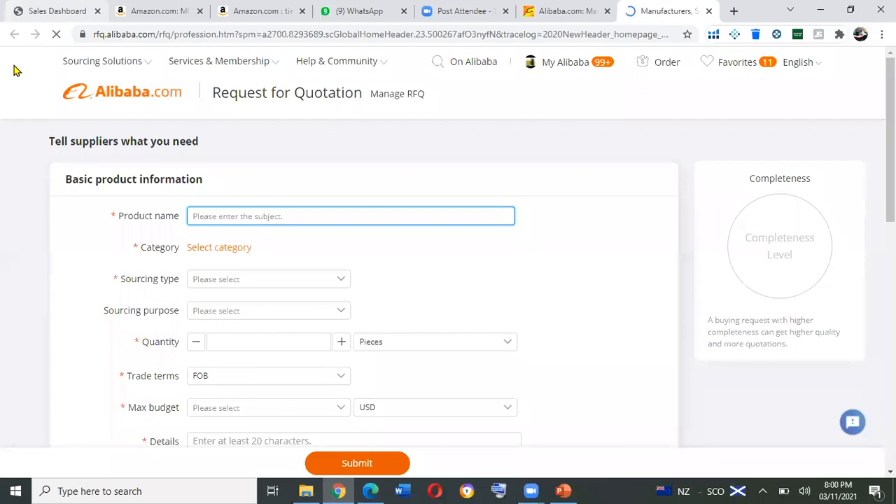
{"action": "type", "text": "clip"}
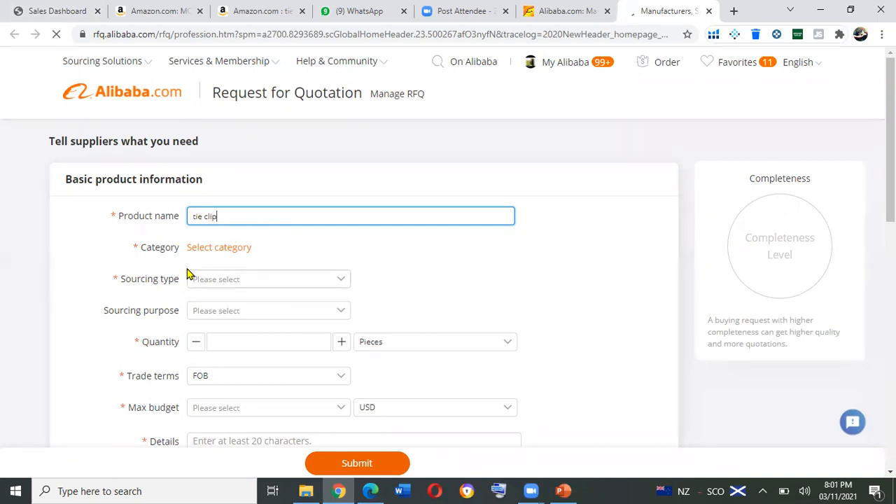
Assign the suggested category Timepieces, Jewelry, Eyewear >> Jewelry >> Cuff Links & Tie Clips to the request.
{"action": "left_click", "coordinate": [214, 254]}
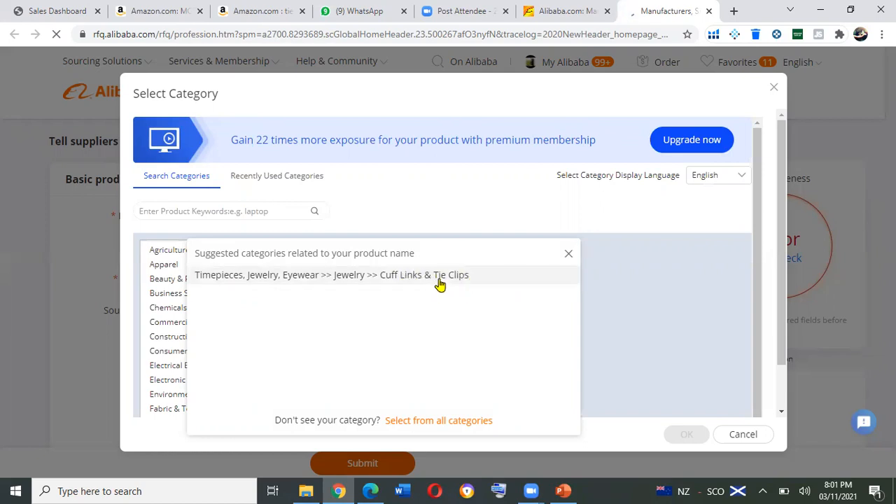
{"action": "left_click", "coordinate": [501, 278]}
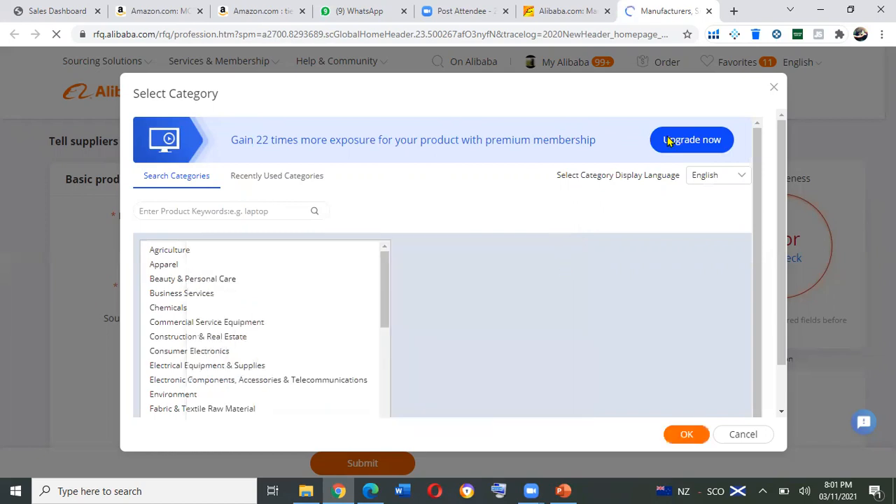
{"action": "left_click_drag", "start_coordinate": [783, 193], "coordinate": [788, 229]}
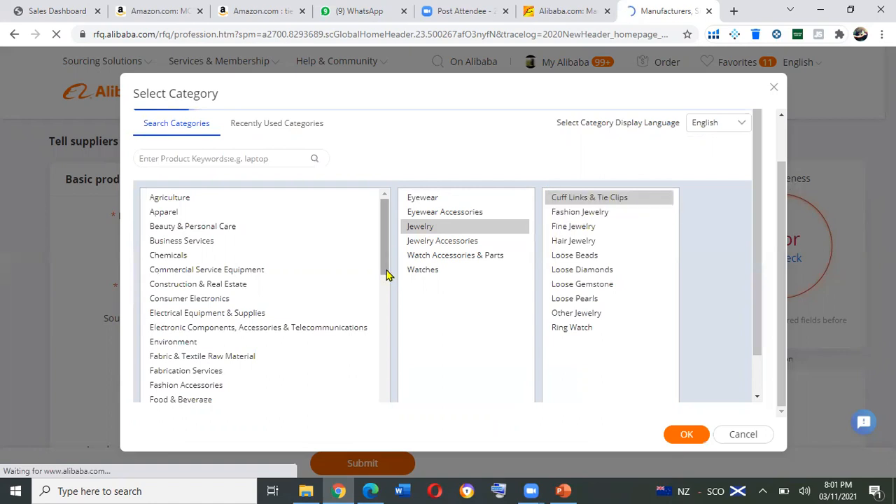
{"action": "scroll", "coordinate": [378, 336], "scroll_direction": "down", "scroll_amount": 2}
{"action": "scroll", "coordinate": [382, 389], "scroll_direction": "down", "scroll_amount": 4}
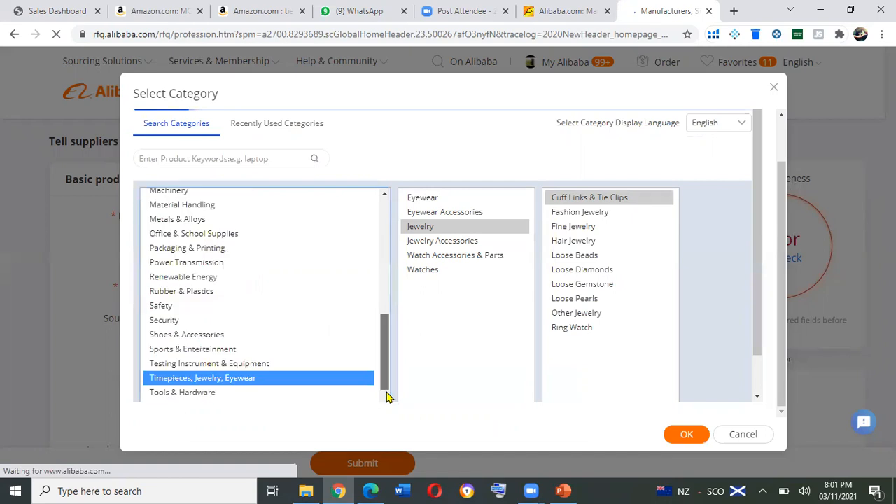
{"action": "scroll", "coordinate": [198, 355], "scroll_direction": "down", "scroll_amount": 1}
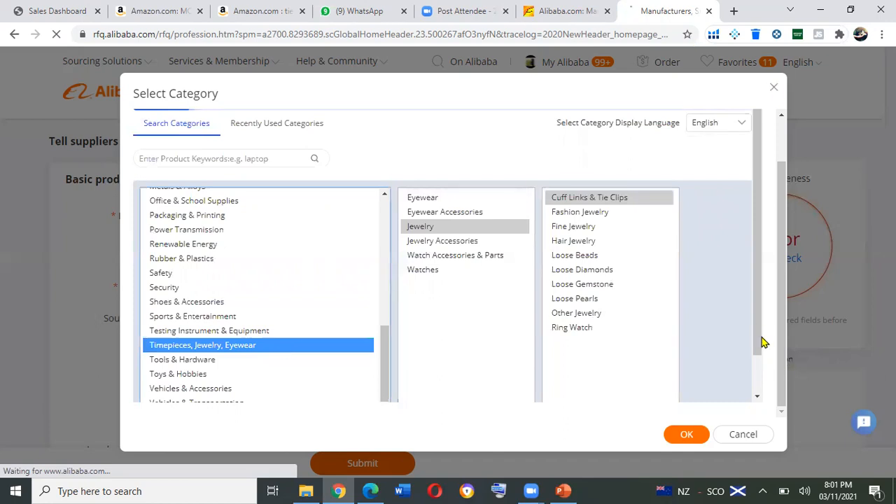
{"action": "scroll", "coordinate": [756, 403], "scroll_direction": "down", "scroll_amount": 1}
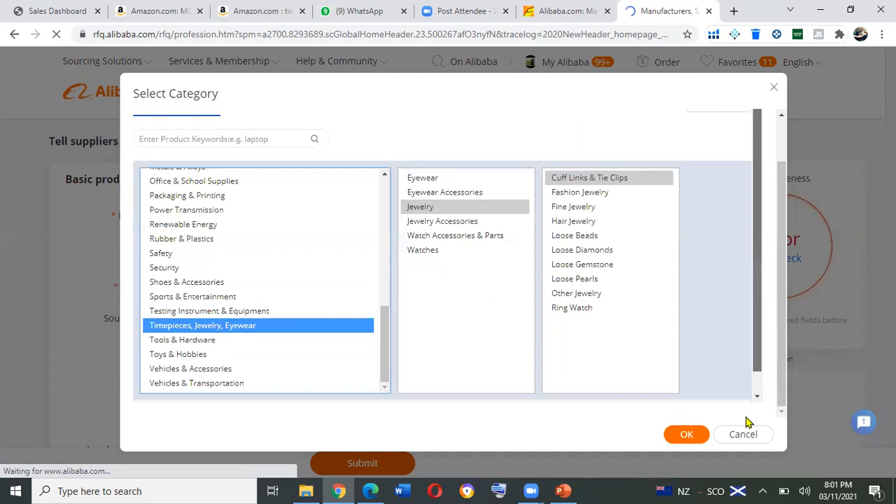
{"action": "scroll", "coordinate": [747, 422], "scroll_direction": "down", "scroll_amount": 1}
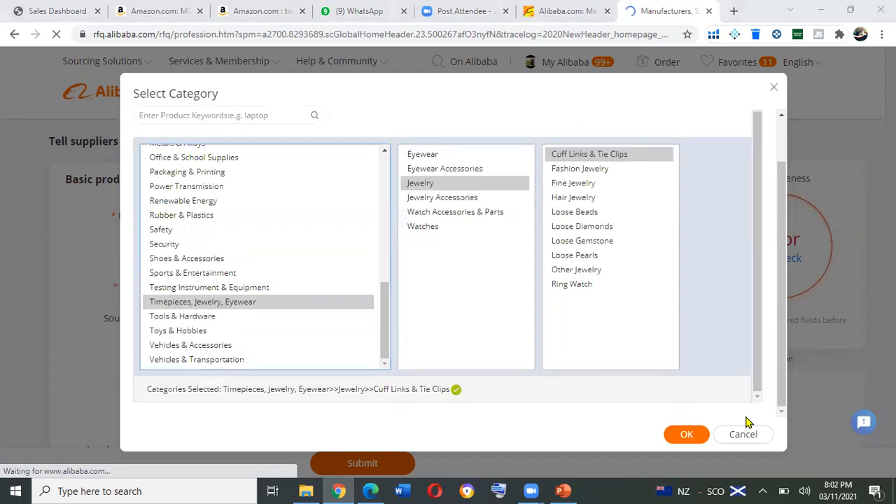
{"action": "left_click", "coordinate": [687, 439]}
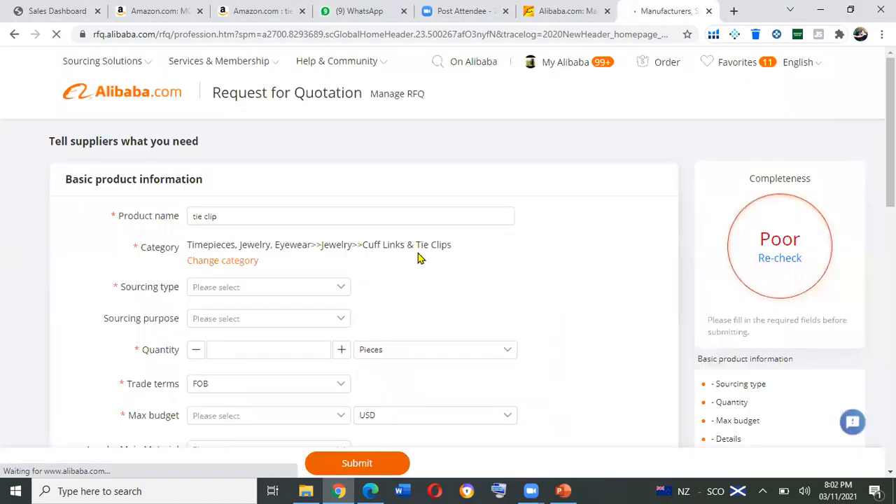
Set the sourcing type to Total Solution and the sourcing purpose to Wholesale.
{"action": "left_click", "coordinate": [344, 290]}
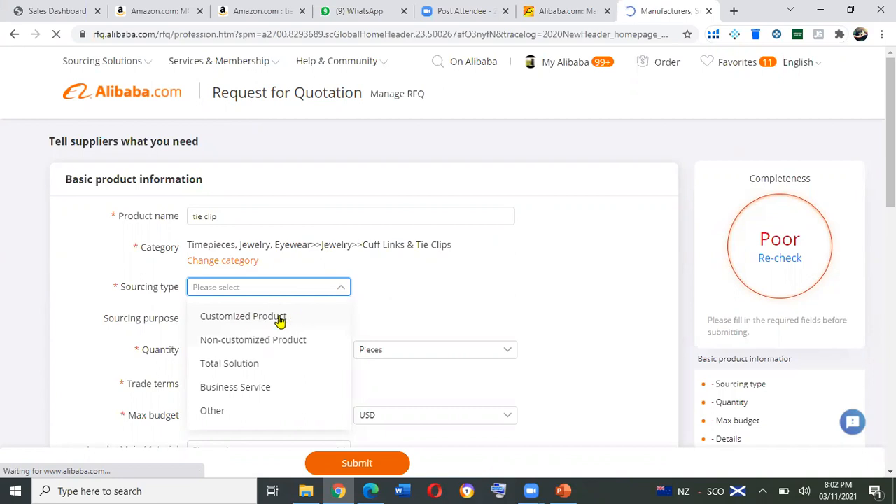
{"action": "left_click", "coordinate": [234, 365]}
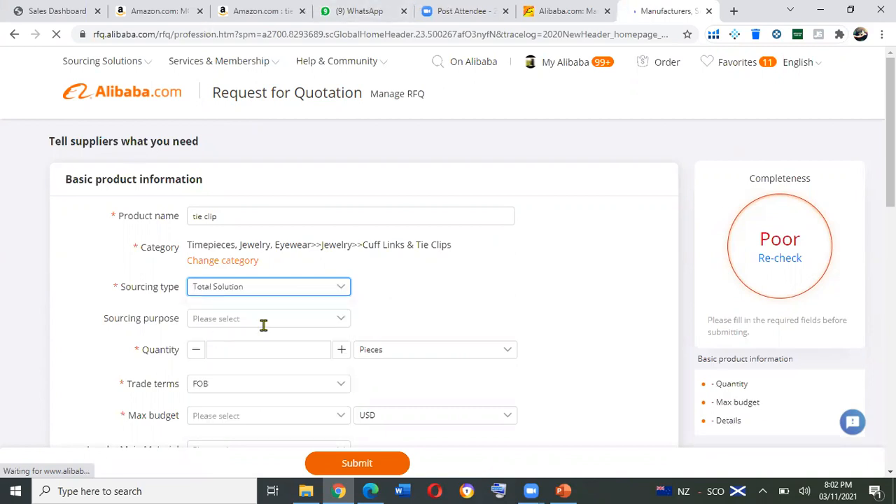
{"action": "scroll", "coordinate": [376, 235], "scroll_direction": "down", "scroll_amount": 1}
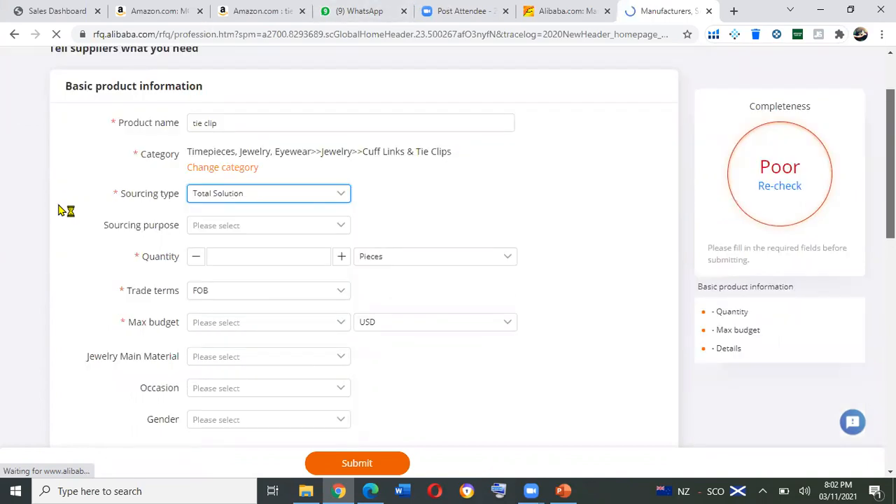
{"action": "left_click", "coordinate": [343, 226]}
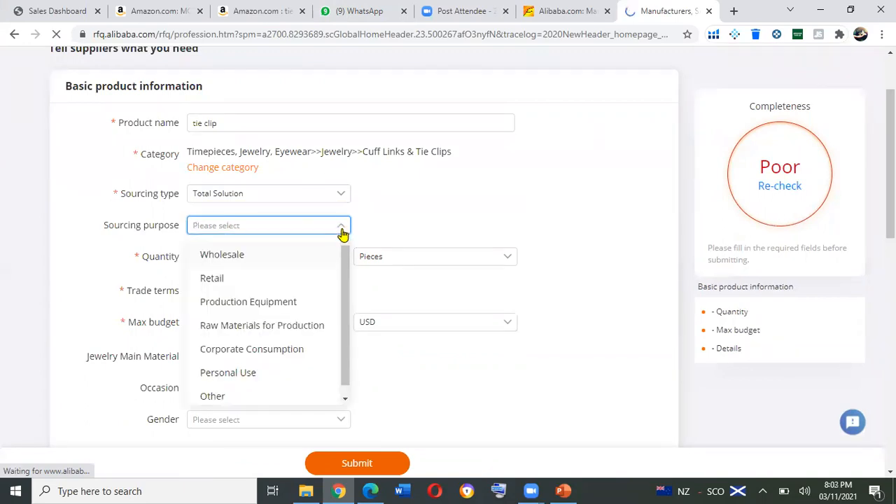
{"action": "left_click", "coordinate": [233, 256]}
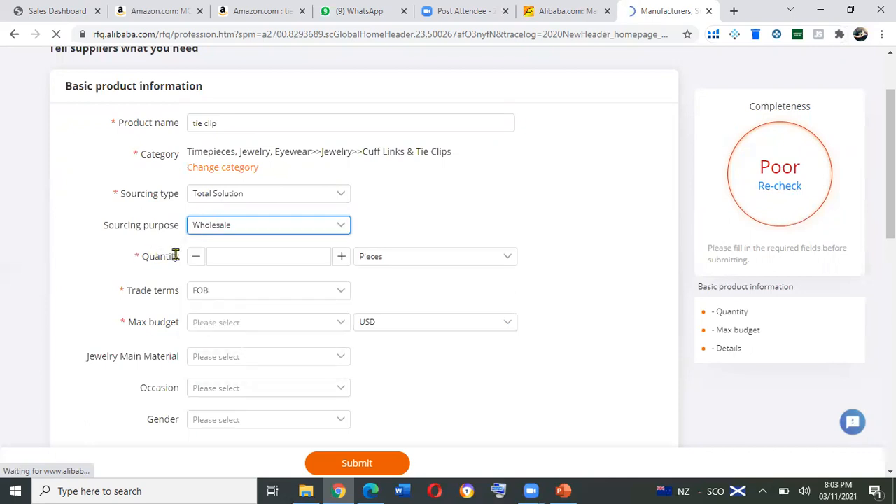
Set the quantity to 1000 and the trade terms to EXW.
{"action": "left_click", "coordinate": [249, 260]}
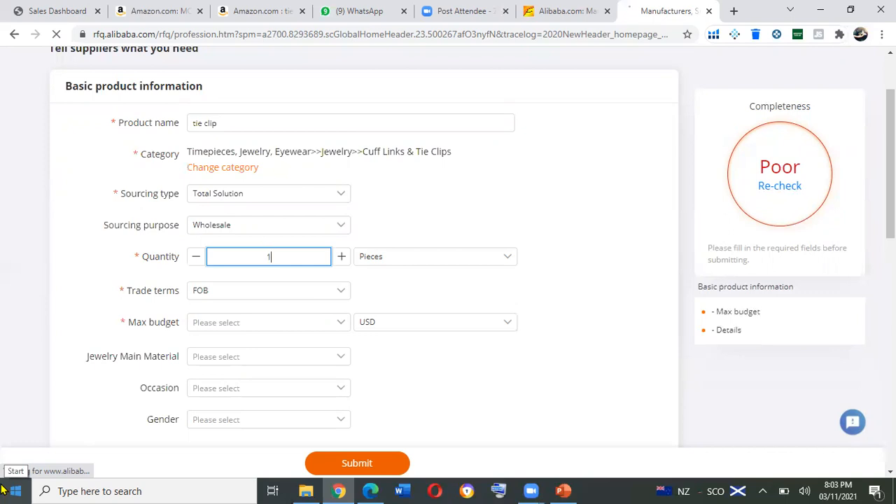
{"action": "type", "text": "000"}
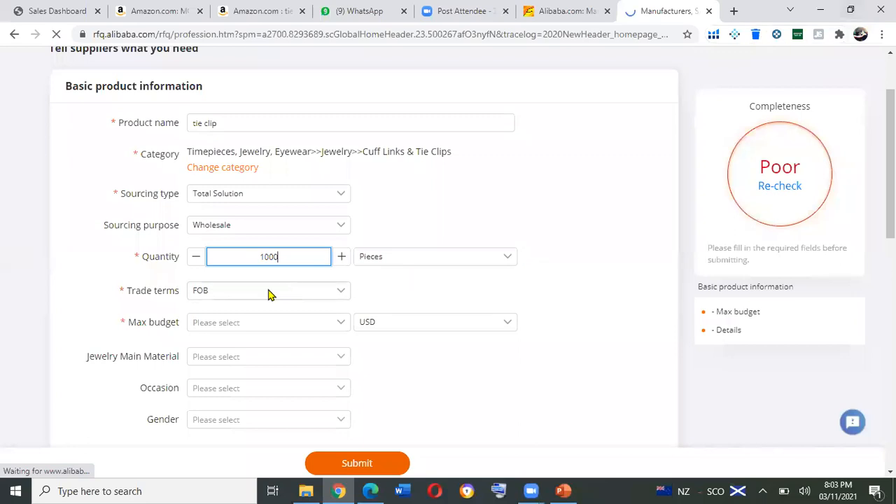
{"action": "left_click", "coordinate": [342, 297]}
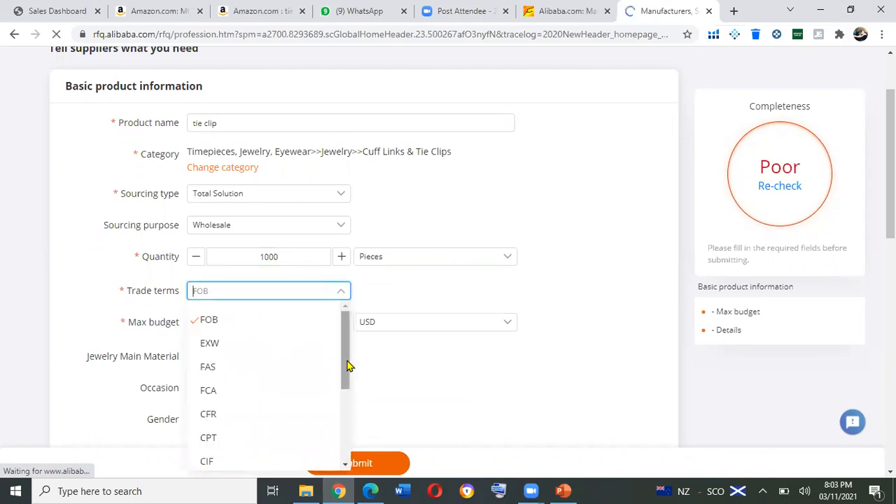
{"action": "left_click_drag", "start_coordinate": [348, 369], "coordinate": [360, 349]}
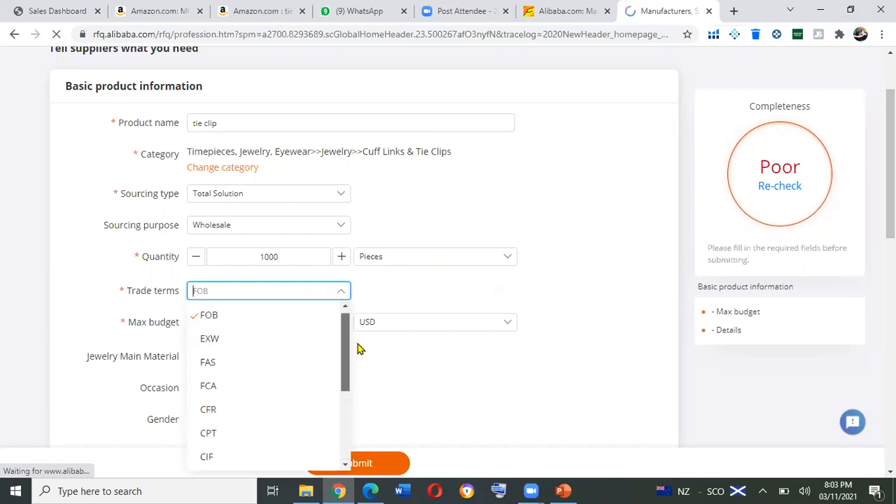
{"action": "left_click_drag", "start_coordinate": [263, 319], "coordinate": [234, 326]}
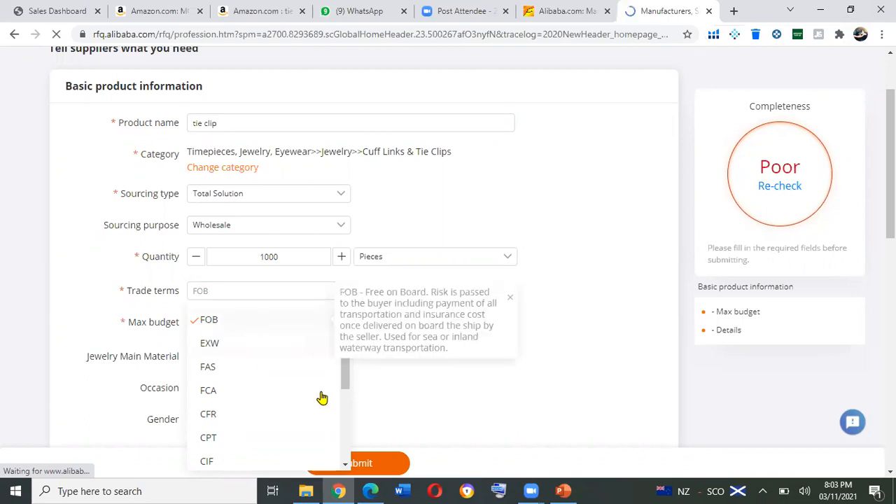
{"action": "left_click", "coordinate": [345, 463]}
{"action": "scroll", "coordinate": [219, 426], "scroll_direction": "down", "scroll_amount": 2}
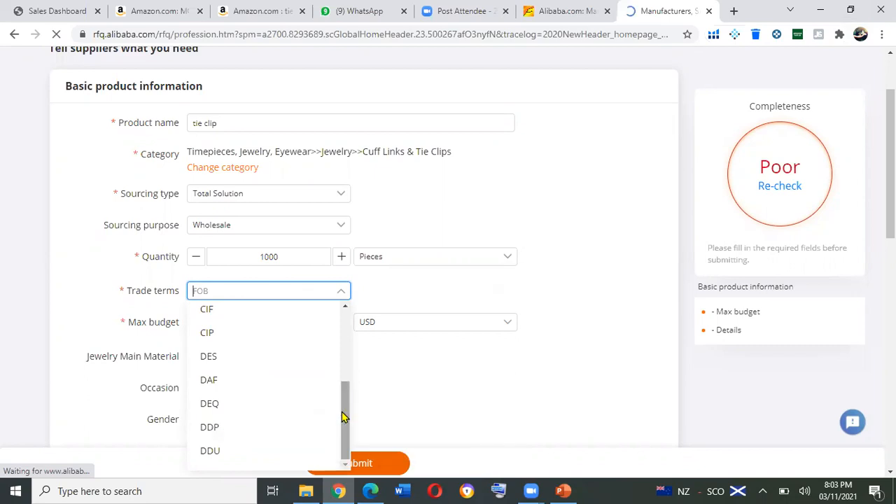
{"action": "scroll", "coordinate": [350, 344], "scroll_direction": "up", "scroll_amount": 1}
{"action": "scroll", "coordinate": [229, 338], "scroll_direction": "up", "scroll_amount": 1}
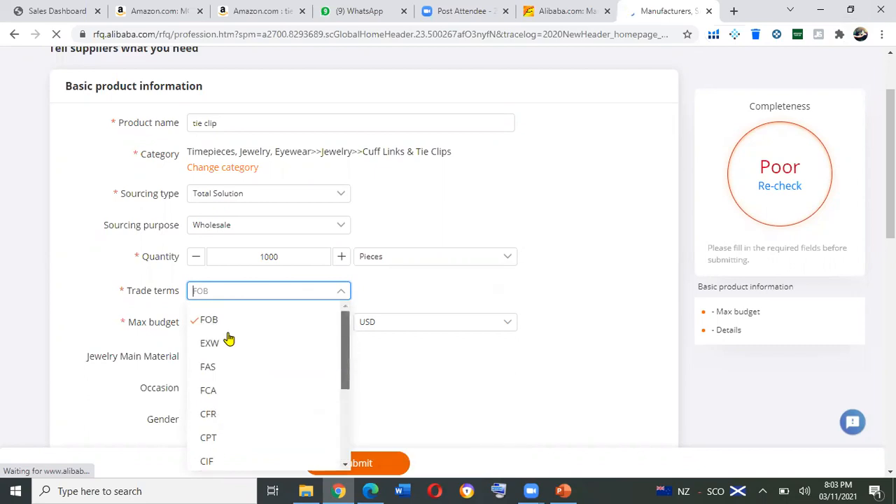
{"action": "left_click", "coordinate": [210, 343]}
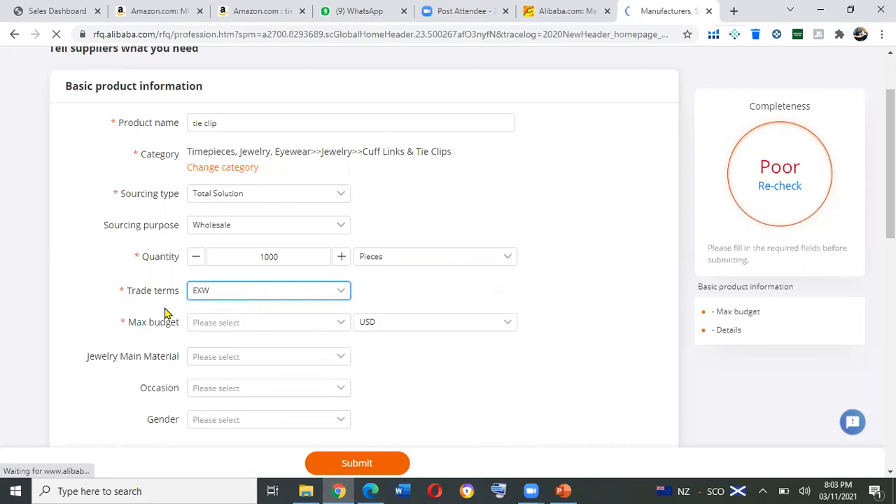
Set the max budget to 5000~10000 and place the cursor in the empty Details field.
{"action": "left_click", "coordinate": [343, 324]}
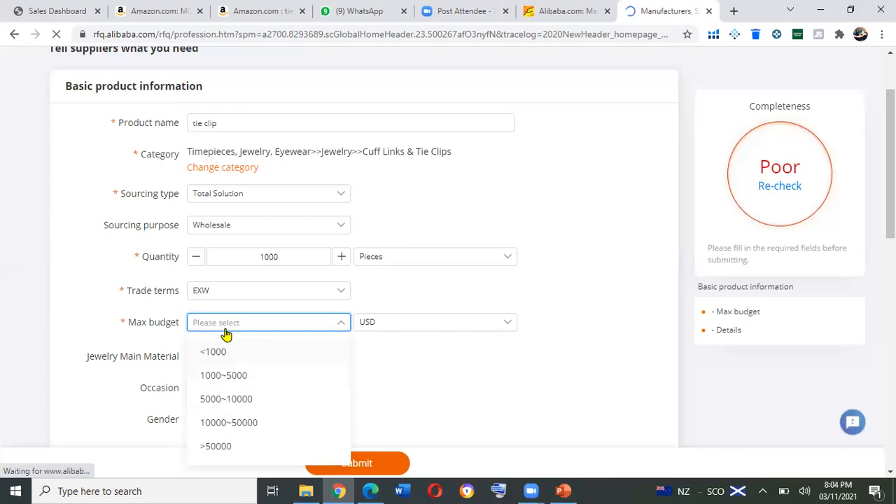
{"action": "left_click", "coordinate": [240, 401]}
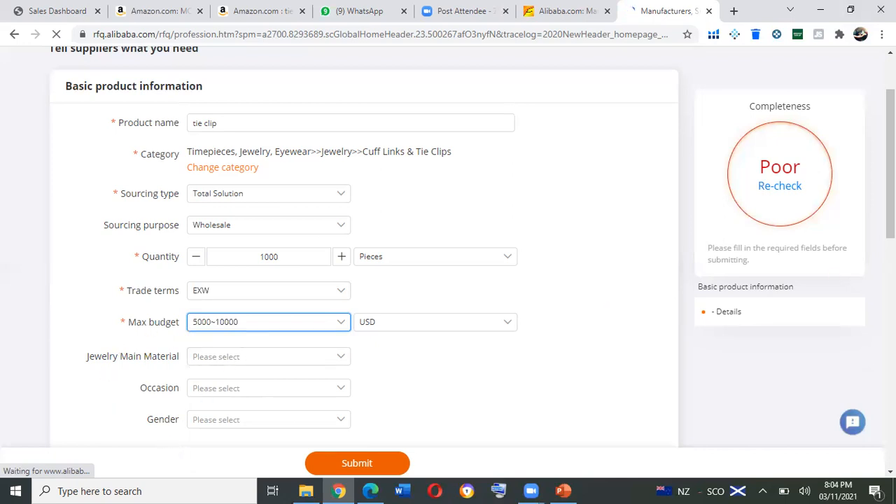
{"action": "scroll", "coordinate": [364, 280], "scroll_direction": "down", "scroll_amount": 3}
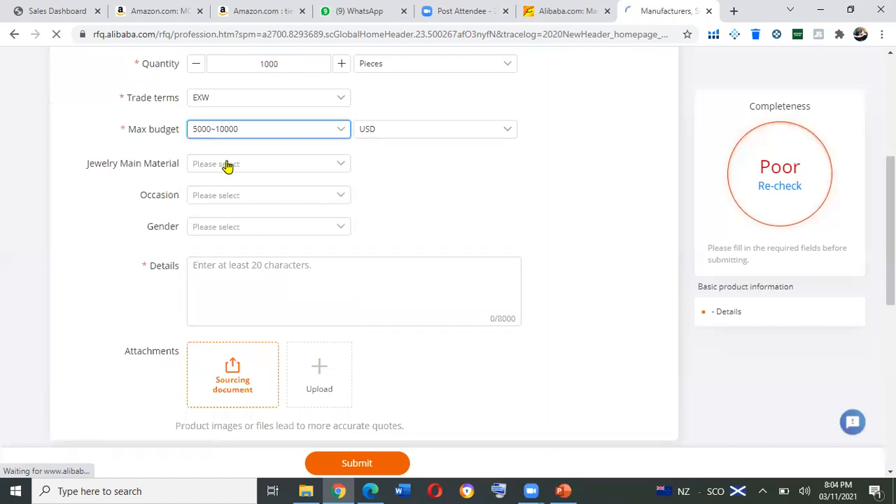
{"action": "left_click", "coordinate": [214, 270]}
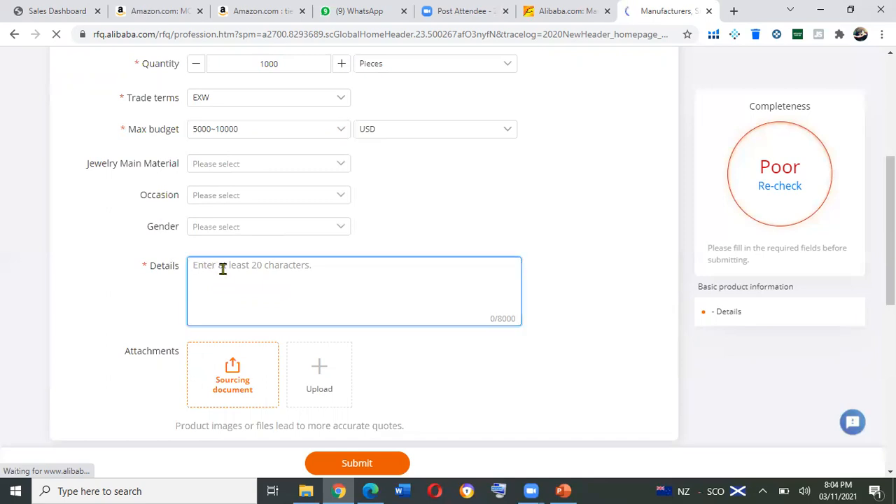
Switch to Microsoft Edge and review Sample rfq.pdf from its beginning as a model for the request details.
{"action": "left_click", "coordinate": [371, 490]}
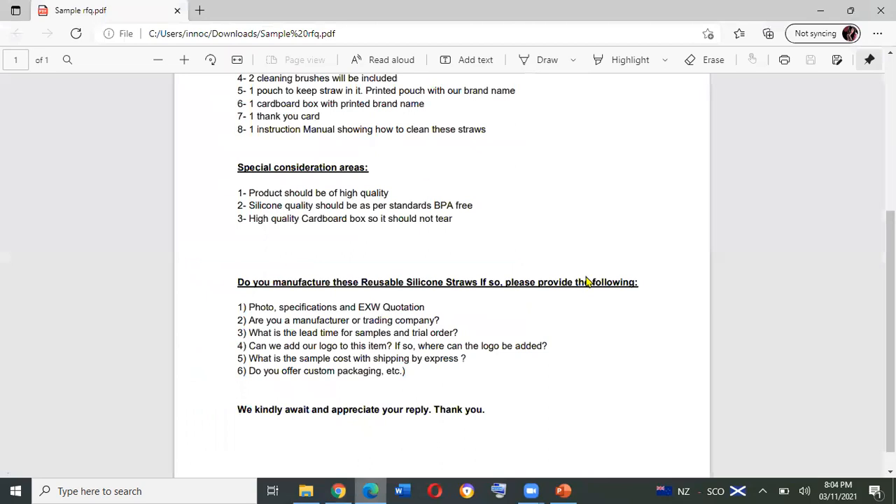
{"action": "scroll", "coordinate": [441, 273], "scroll_direction": "up", "scroll_amount": 3}
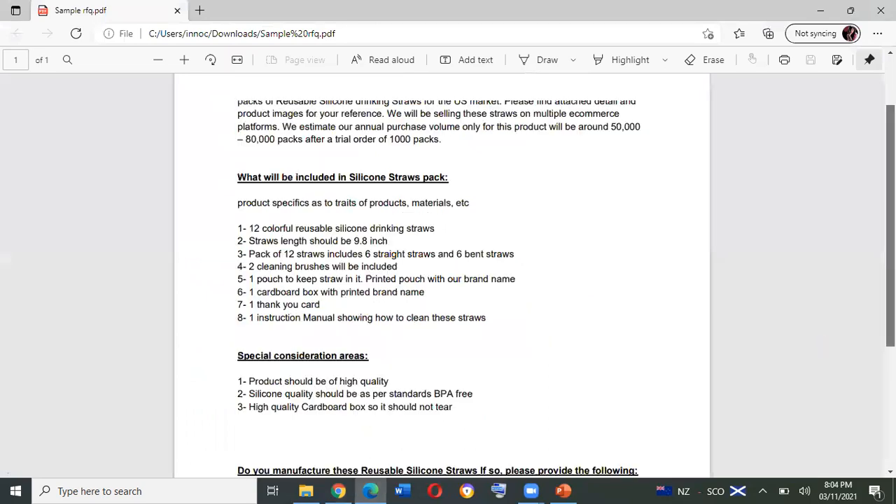
{"action": "scroll", "coordinate": [351, 428], "scroll_direction": "up", "scroll_amount": 1}
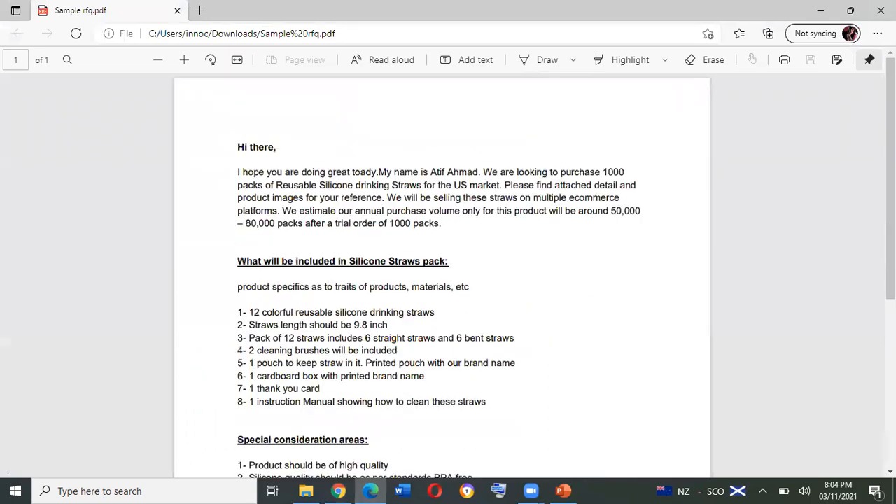
Read the remaining sections of Sample rfq.pdf, and switch back to the Alibaba request form in Chrome.
{"action": "scroll", "coordinate": [293, 464], "scroll_direction": "down", "scroll_amount": 3}
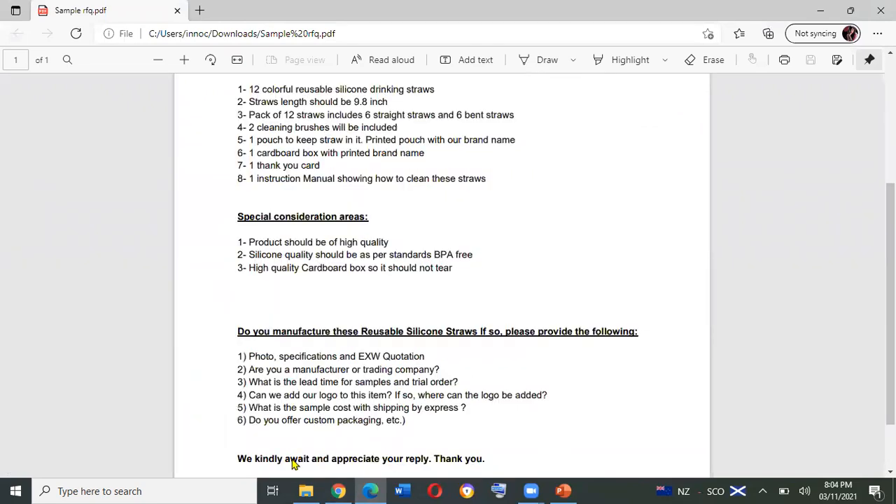
{"action": "left_click", "coordinate": [338, 491]}
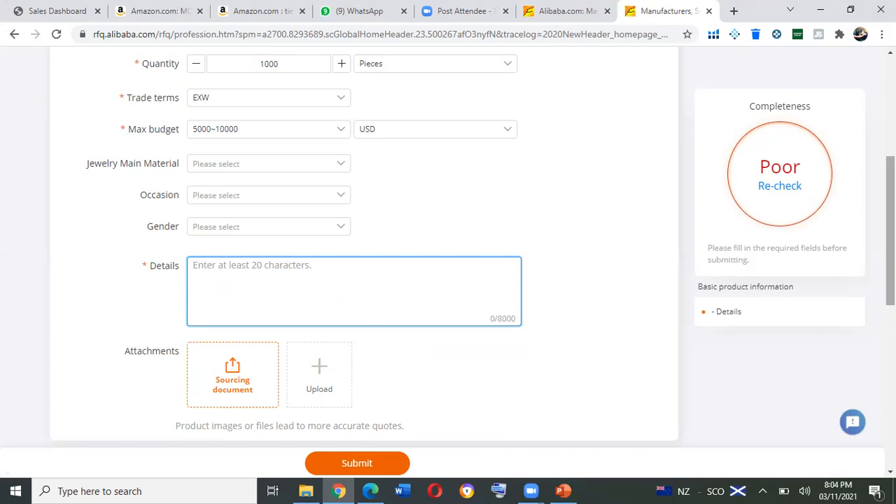
Set the shipping method to Sea freight in the Shipping and Payment section.
{"action": "scroll", "coordinate": [197, 161], "scroll_direction": "down", "scroll_amount": 2}
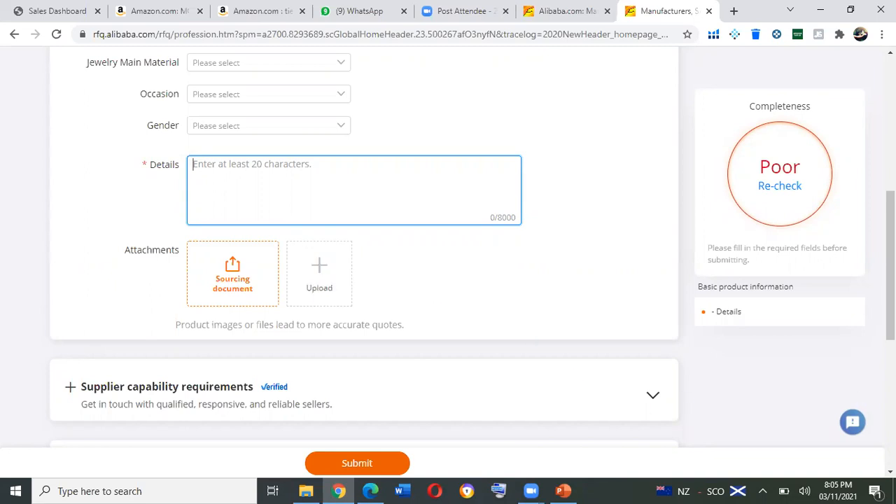
{"action": "scroll", "coordinate": [3, 180], "scroll_direction": "down", "scroll_amount": 2}
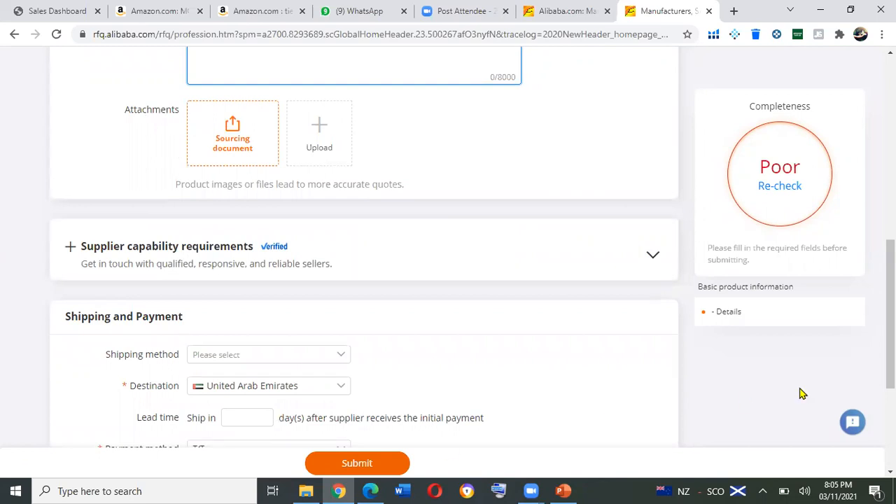
{"action": "scroll", "coordinate": [890, 315], "scroll_direction": "down", "scroll_amount": 2}
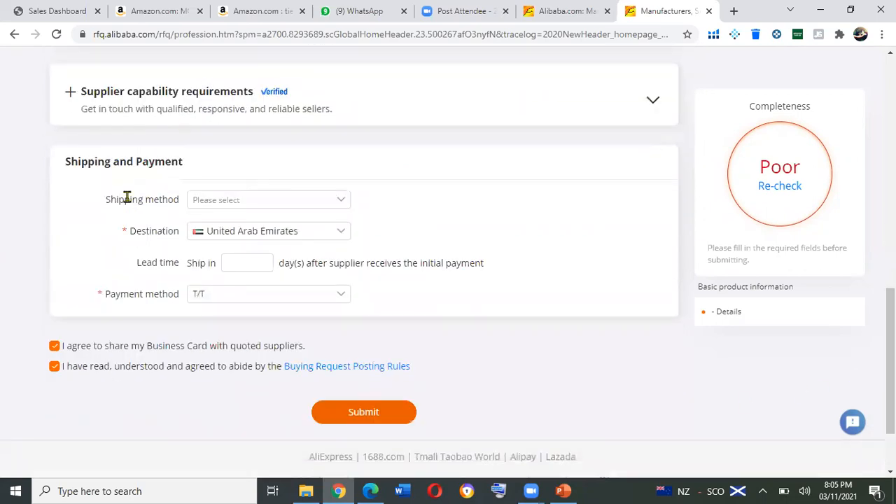
{"action": "left_click", "coordinate": [336, 203]}
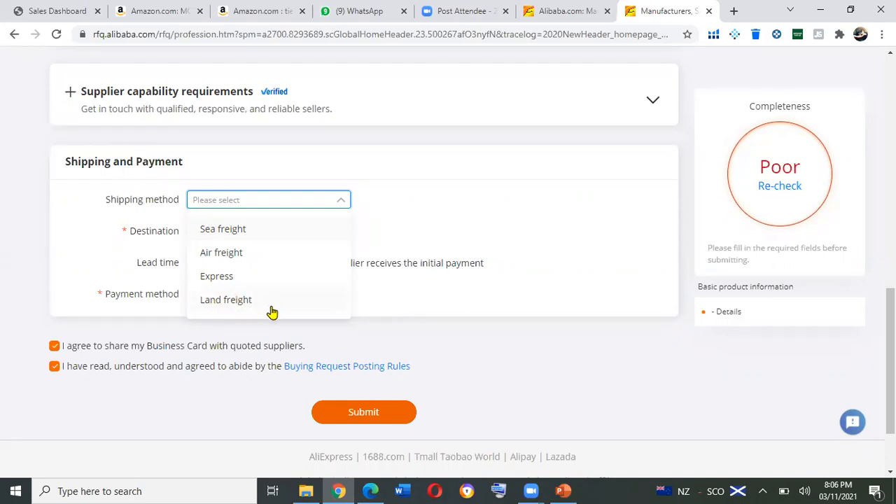
{"action": "left_click", "coordinate": [259, 233]}
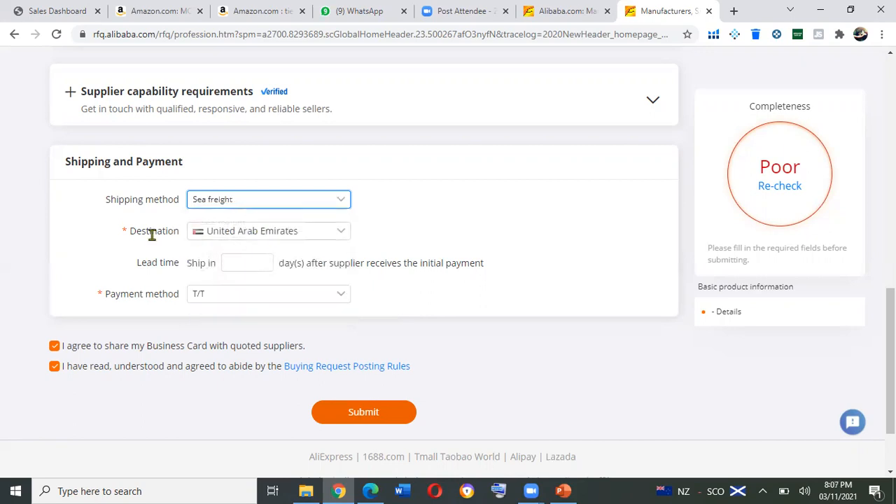
Change the shipping destination to United Kingdom.
{"action": "left_click", "coordinate": [339, 233]}
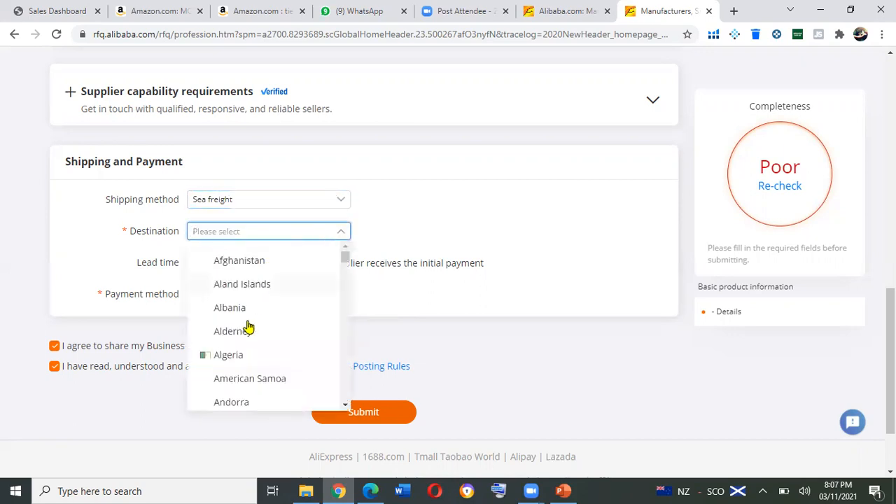
{"action": "left_click_drag", "start_coordinate": [344, 258], "coordinate": [343, 383]}
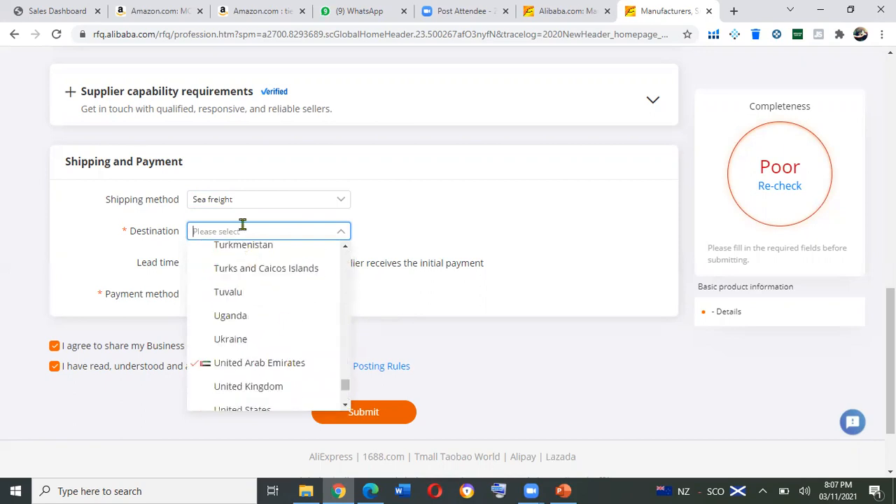
{"action": "left_click", "coordinate": [240, 231]}
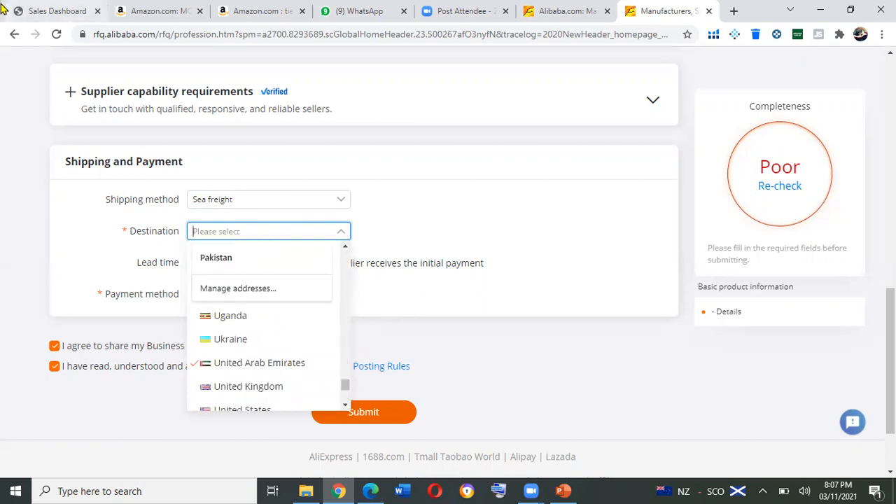
{"action": "type", "text": "u"}
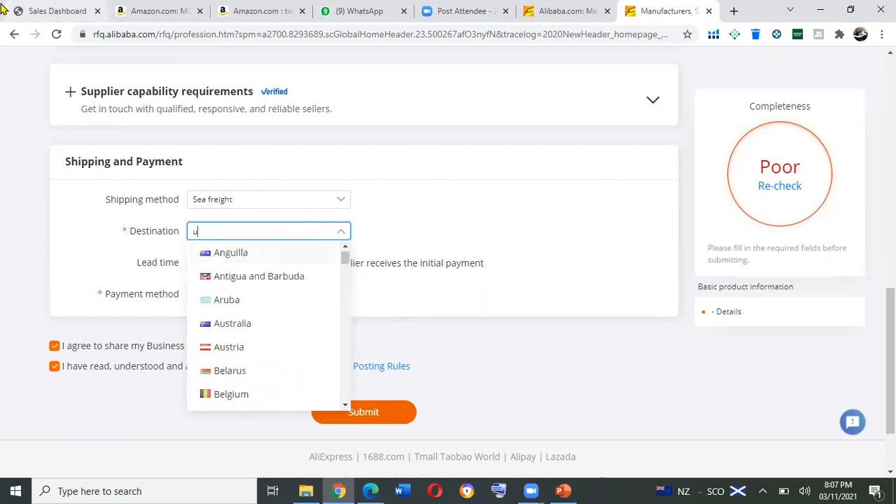
{"action": "type", "text": "n"}
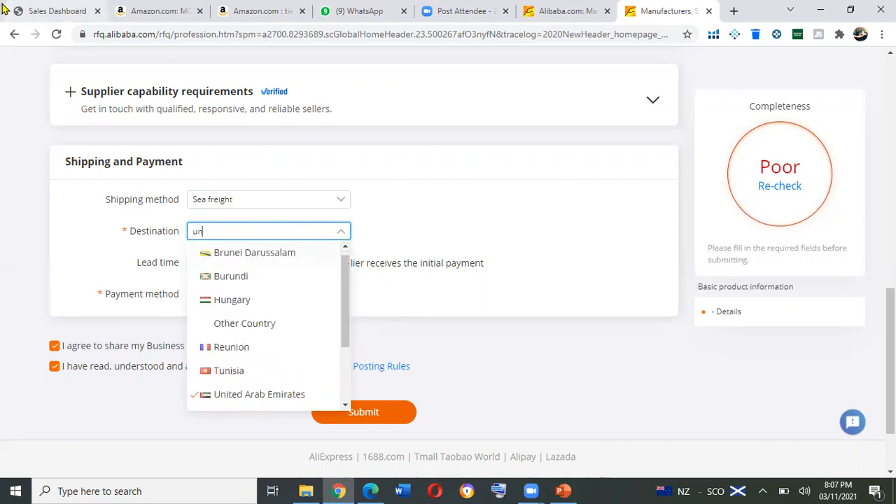
{"action": "type", "text": "ite"}
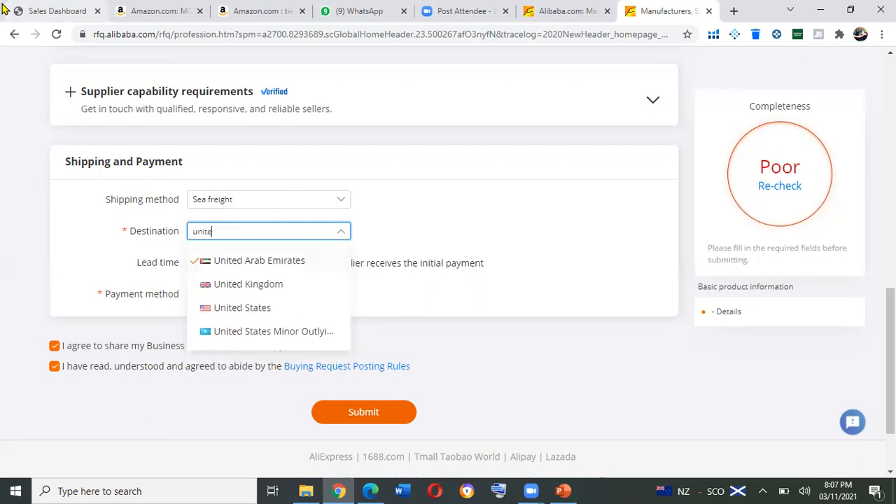
{"action": "left_click", "coordinate": [280, 292]}
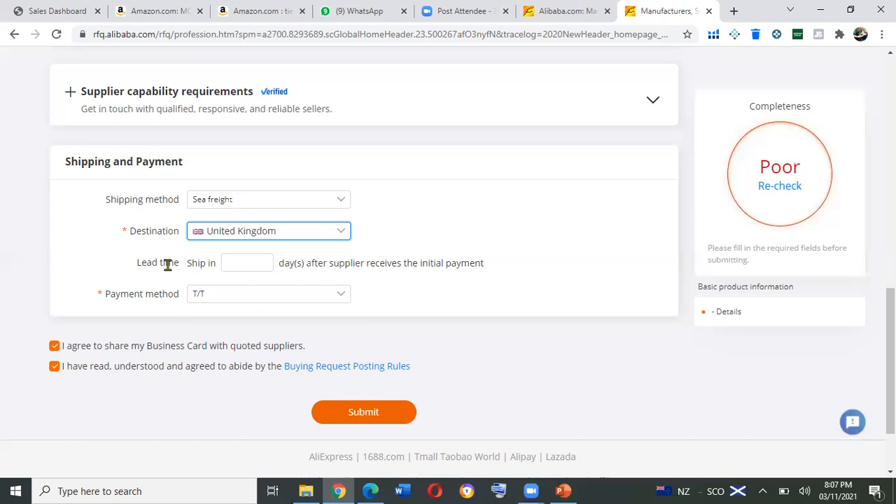
Set the lead time to 15 days and keep T/T as the payment method.
{"action": "left_click", "coordinate": [234, 261]}
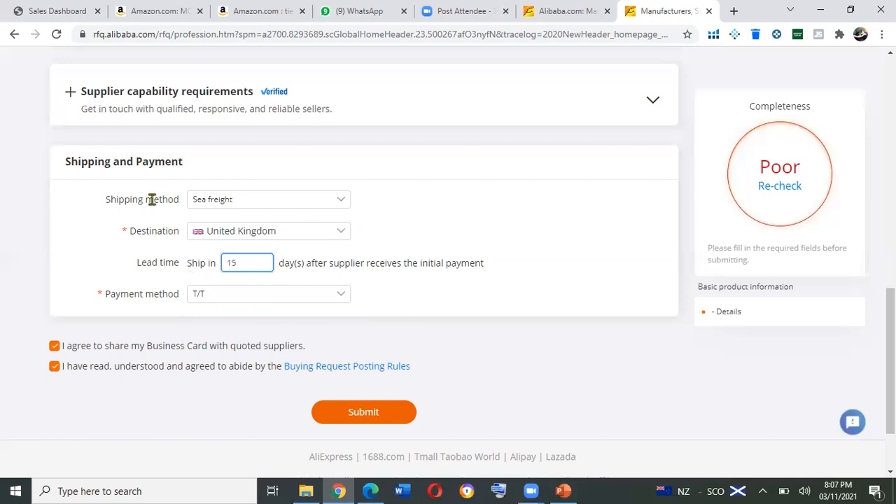
{"action": "left_click", "coordinate": [339, 296]}
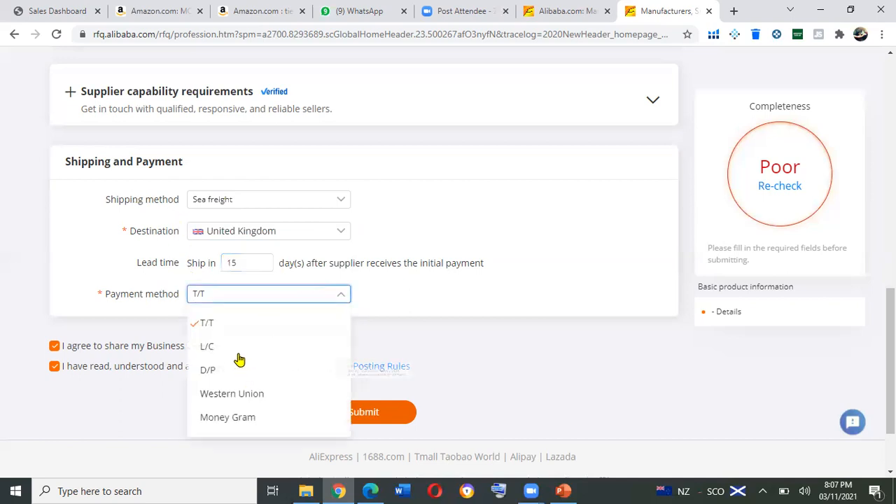
{"action": "mouse_move", "coordinate": [246, 328]}
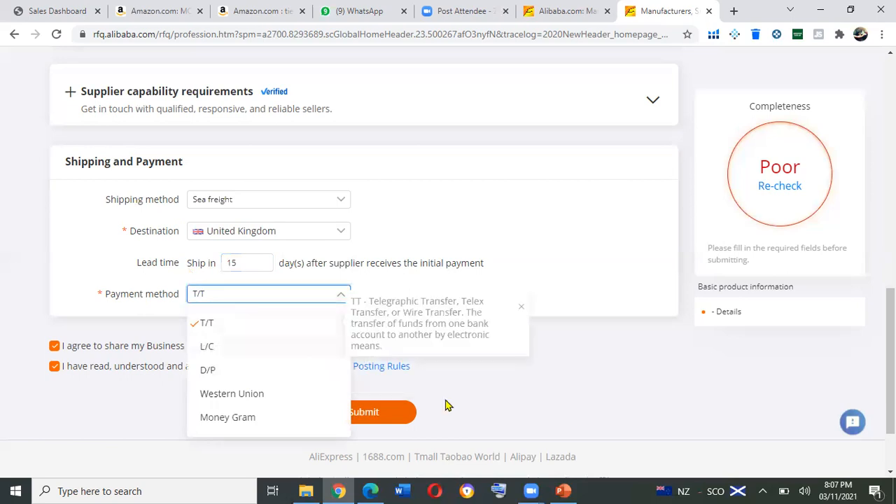
{"action": "left_click", "coordinate": [481, 370]}
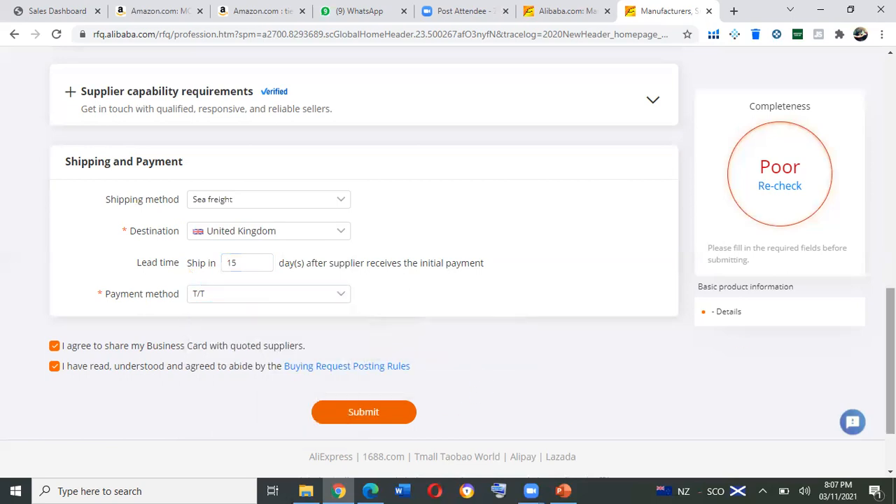
Try to submit the request for quotation with the Details field empty.
{"action": "scroll", "coordinate": [487, 379], "scroll_direction": "down", "scroll_amount": 3}
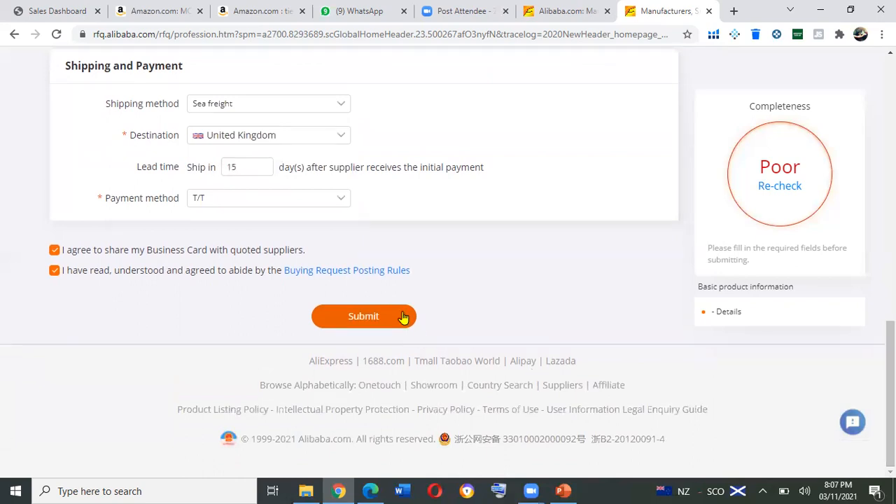
{"action": "left_click", "coordinate": [403, 317]}
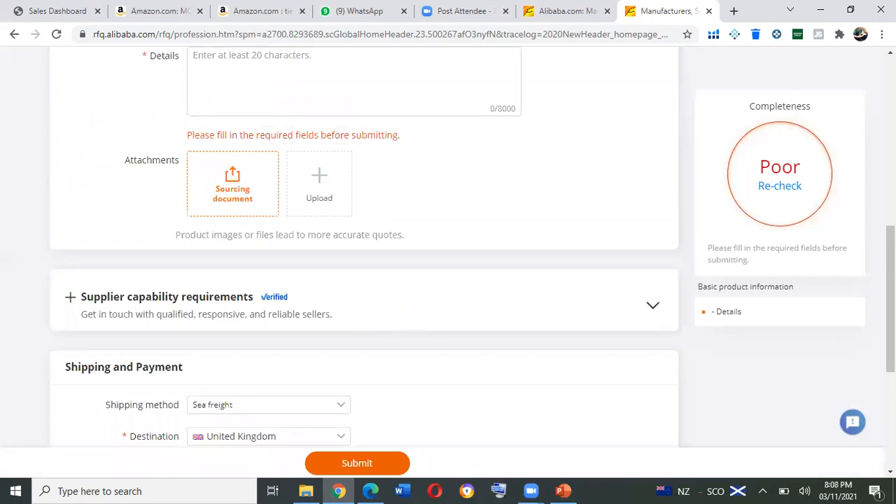
Fill the required Details field with the placeholder text "hi. toady" followed by a row of dots to reach at least 20 characters.
{"action": "left_click_drag", "start_coordinate": [891, 298], "coordinate": [891, 229]}
{"action": "left_click", "coordinate": [233, 264]}
{"action": "type", "text": "hi."}
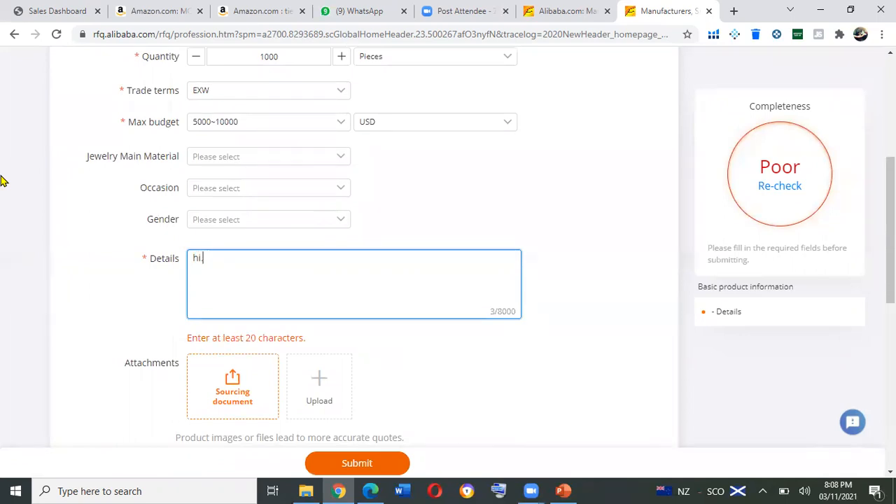
{"action": "type", "text": " to"}
{"action": "type", "text": "ady..............."}
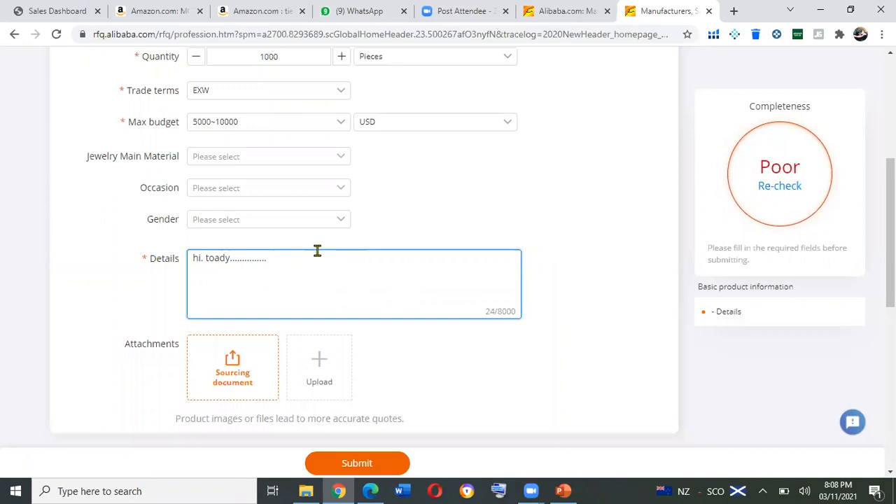
Check the completed form, submit the tie clip request for quotation, and look over the submission page.
{"action": "scroll", "coordinate": [891, 280], "scroll_direction": "down", "scroll_amount": 3}
{"action": "scroll", "coordinate": [876, 280], "scroll_direction": "down", "scroll_amount": 2}
{"action": "scroll", "coordinate": [868, 168], "scroll_direction": "up", "scroll_amount": 7}
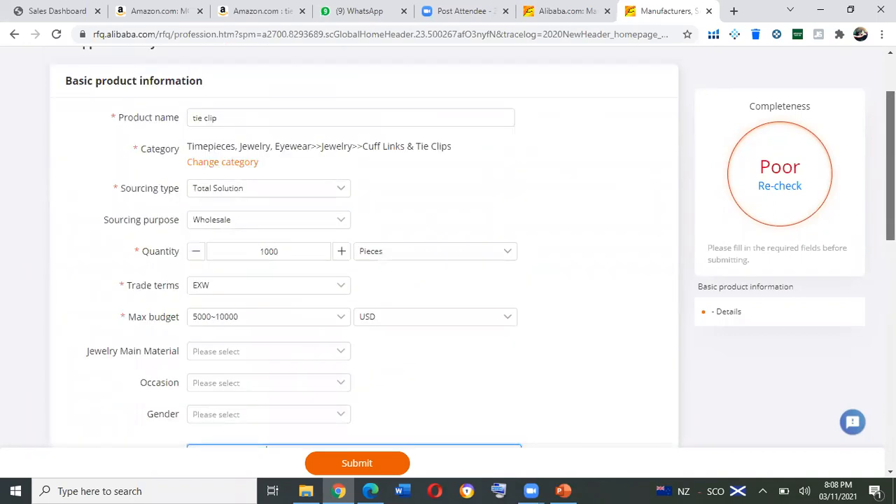
{"action": "scroll", "coordinate": [857, 330], "scroll_direction": "down", "scroll_amount": 5}
{"action": "left_click", "coordinate": [388, 464]}
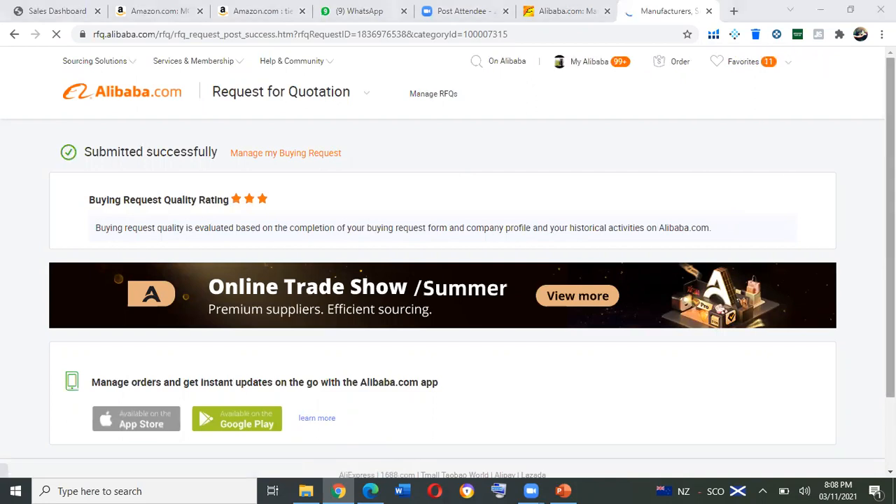
{"action": "scroll", "coordinate": [443, 263], "scroll_direction": "down", "scroll_amount": 2}
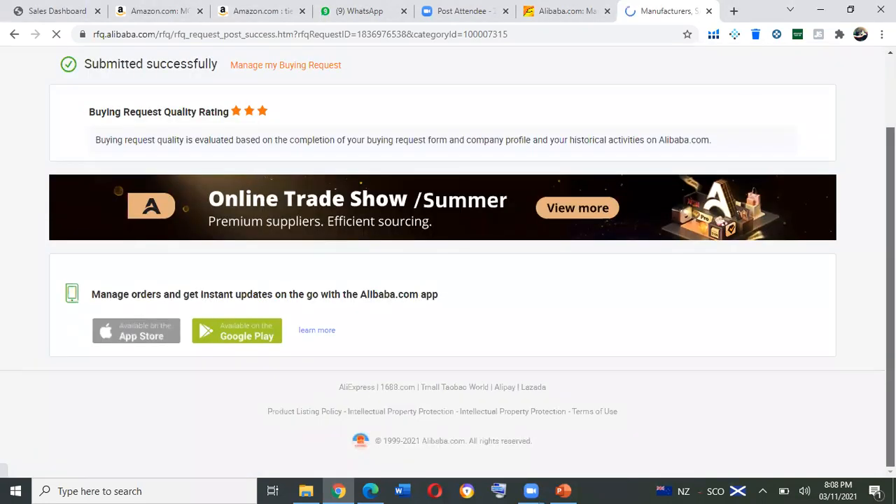